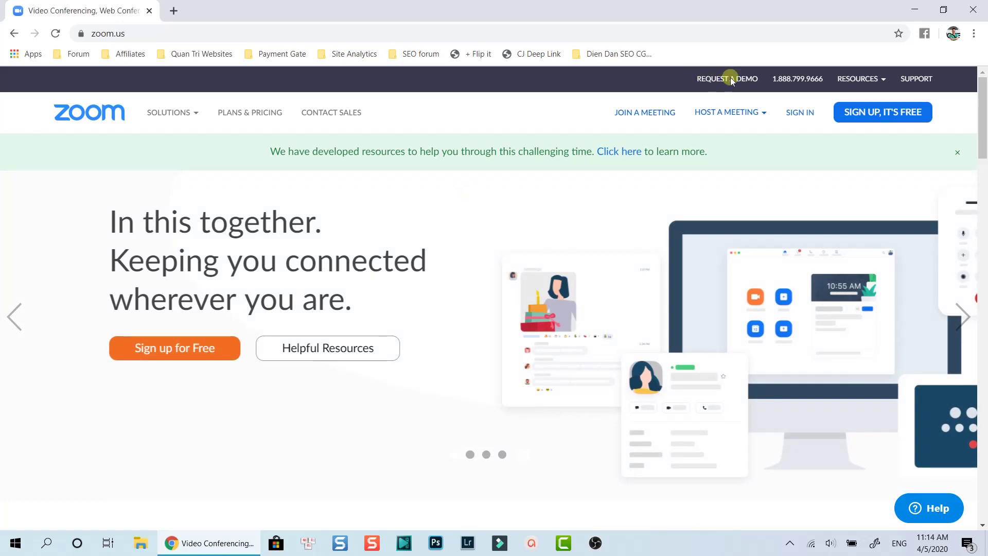
# - Open the Zoom account sign-in page and bring its sign-in options into view
pyautogui.click(727, 116)
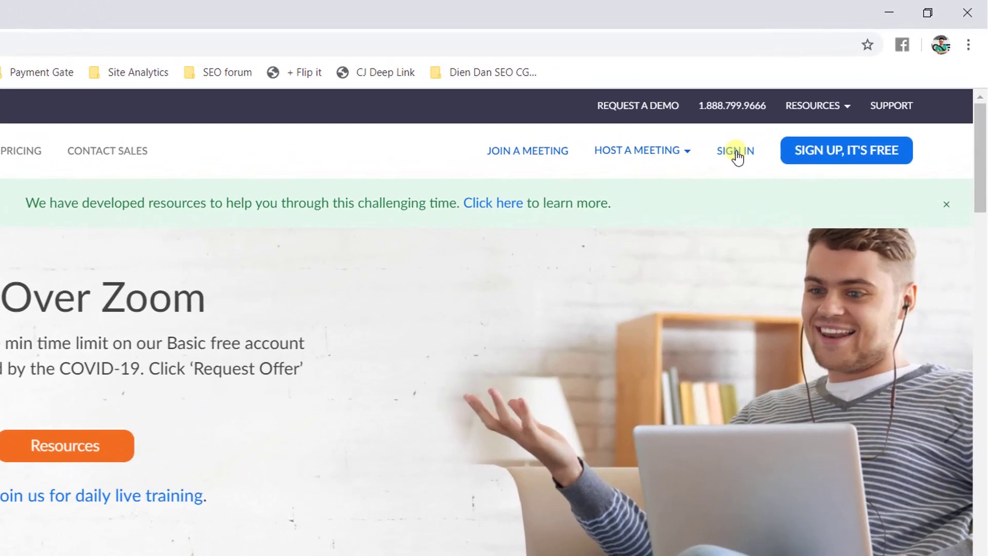
pyautogui.click(737, 155)
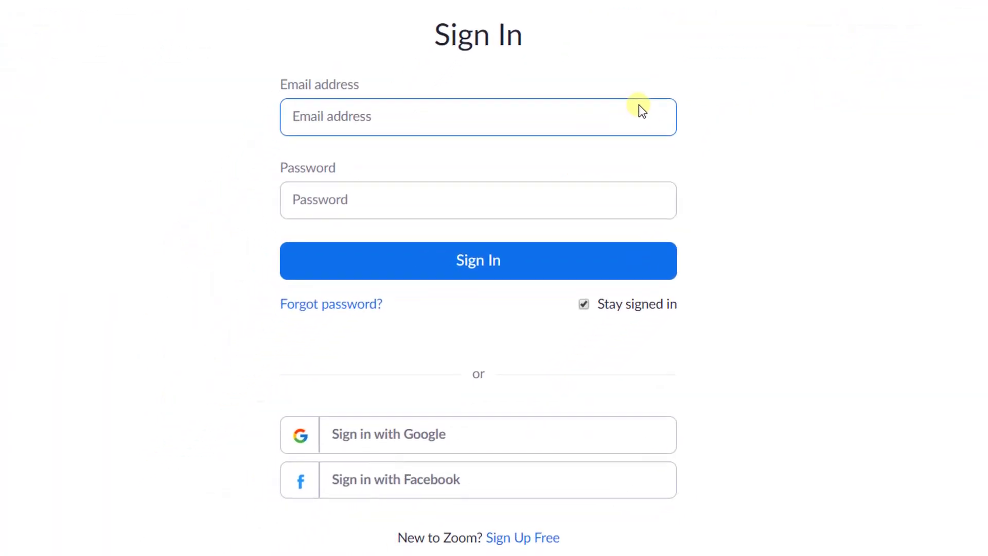
pyautogui.scroll(-3, 591, 128)
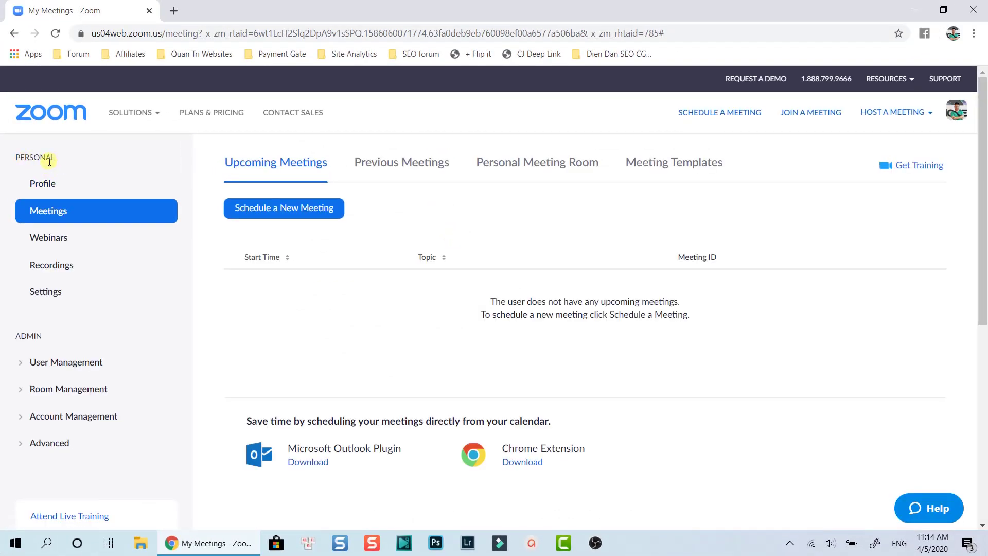
# - Go to the account's meetings list and start scheduling a new meeting
pyautogui.click(45, 184)
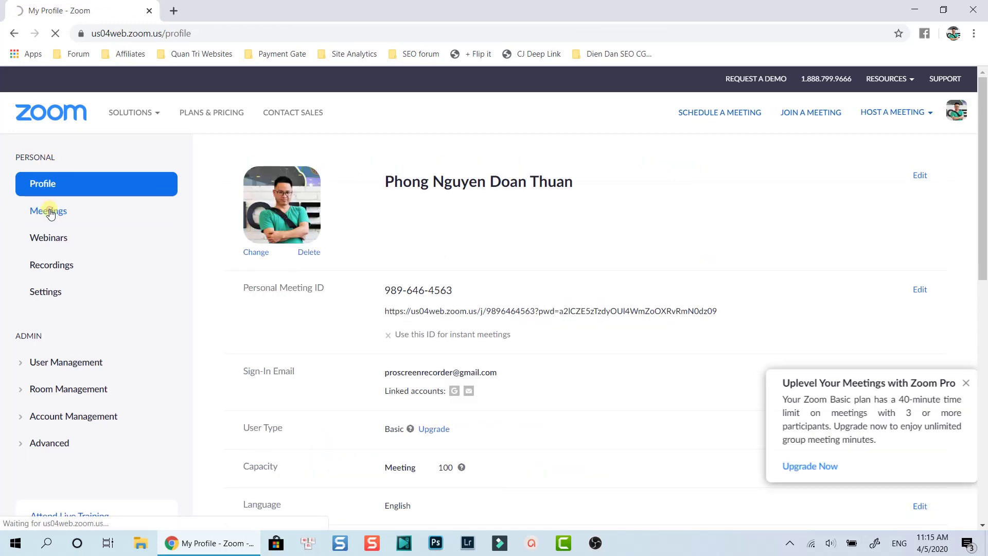
pyautogui.click(50, 211)
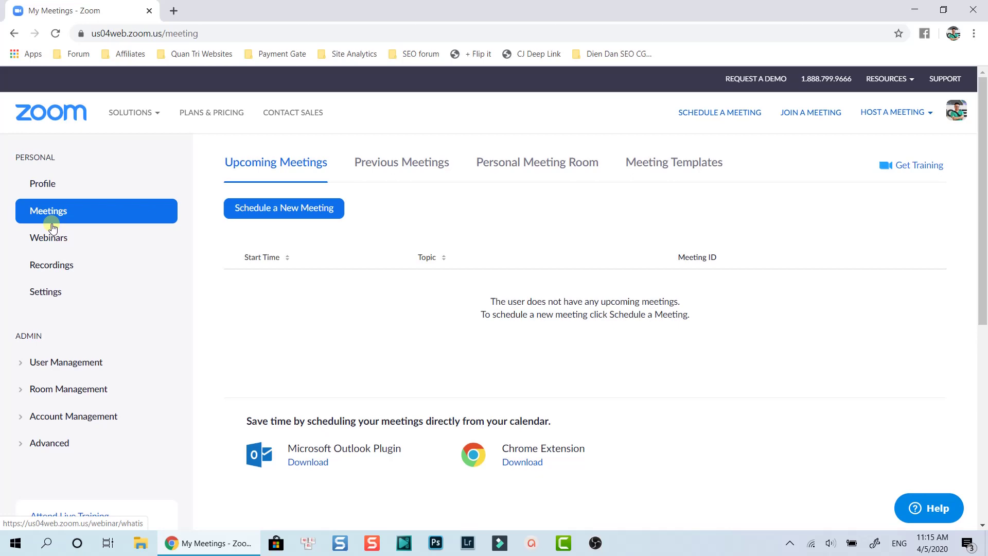
pyautogui.click(48, 216)
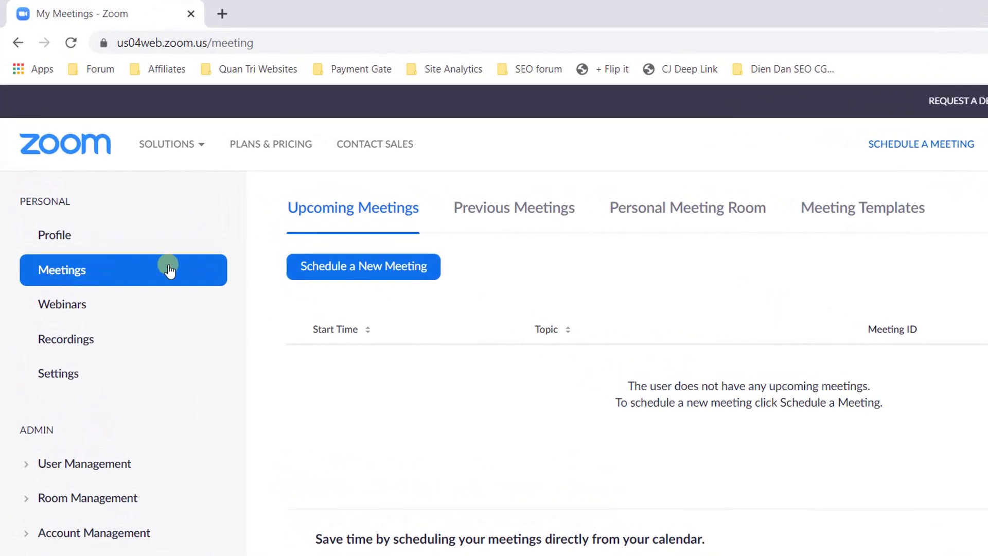
pyautogui.click(368, 270)
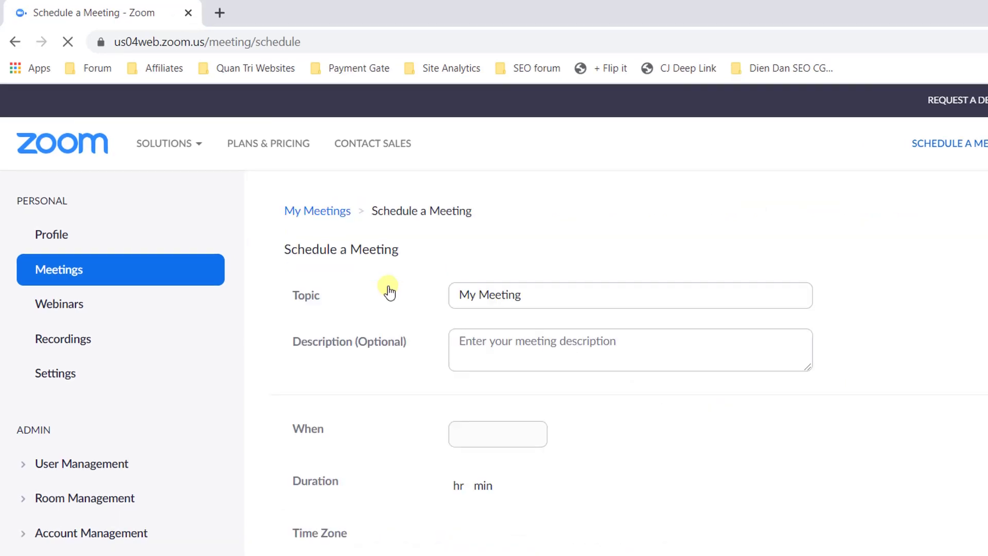
# - Replace the default meeting topic with the host's name followed by "Meeting"
pyautogui.tripleClick(506, 295)
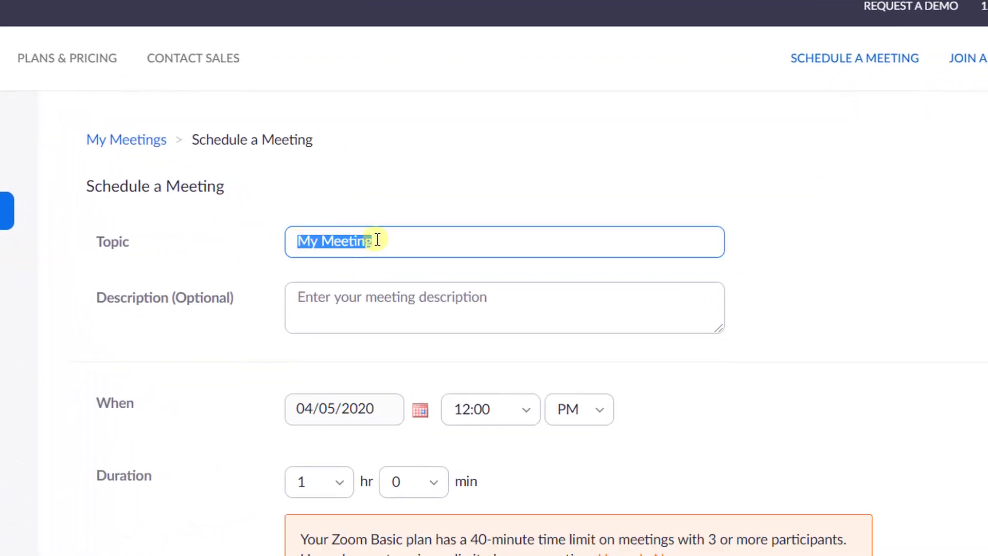
pyautogui.click(377, 240)
pyautogui.moveTo(381, 240); pyautogui.dragTo(280, 242)
pyautogui.write('Jacky Nguyen M')
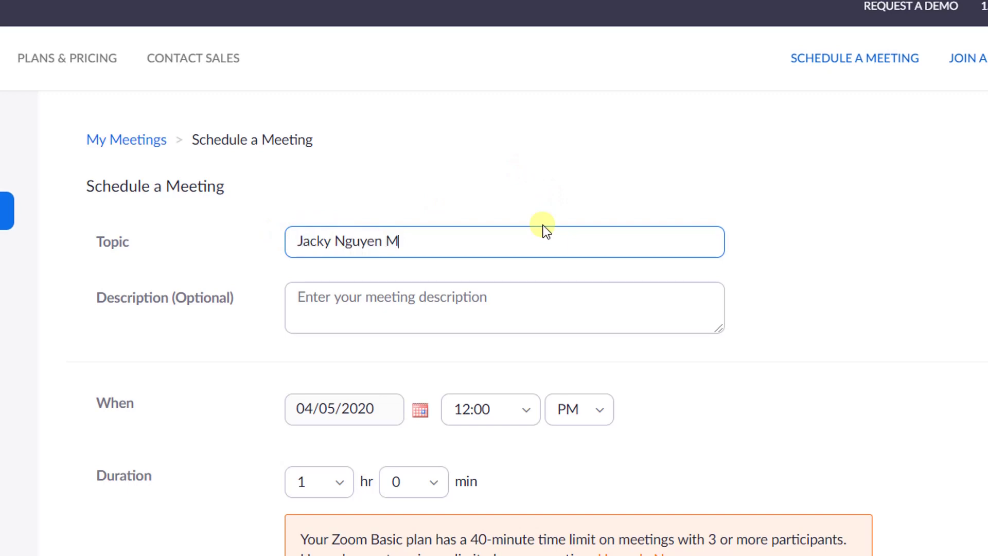
pyautogui.write('eeting')
# - Enter "This is an example meeting." as the meeting description
pyautogui.click(392, 300)
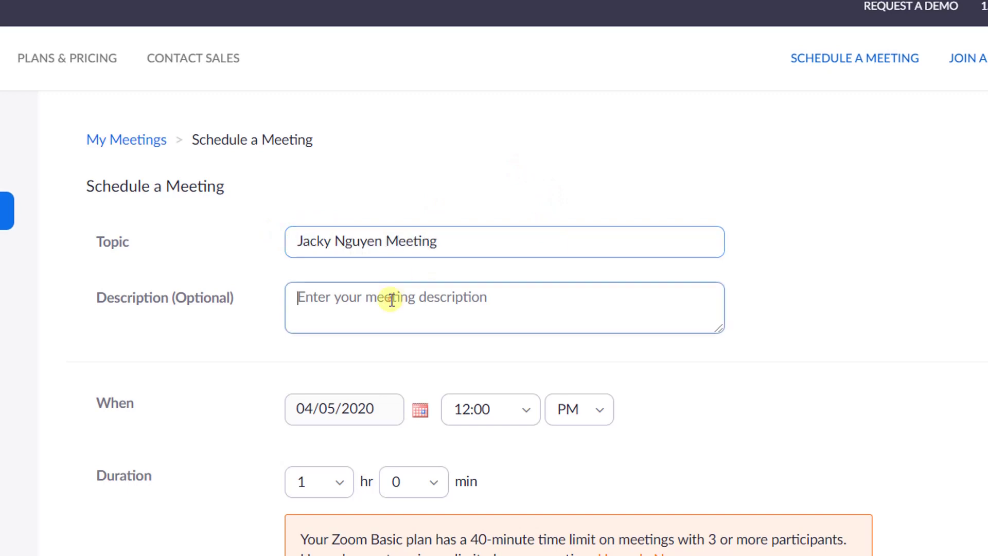
pyautogui.write('This is')
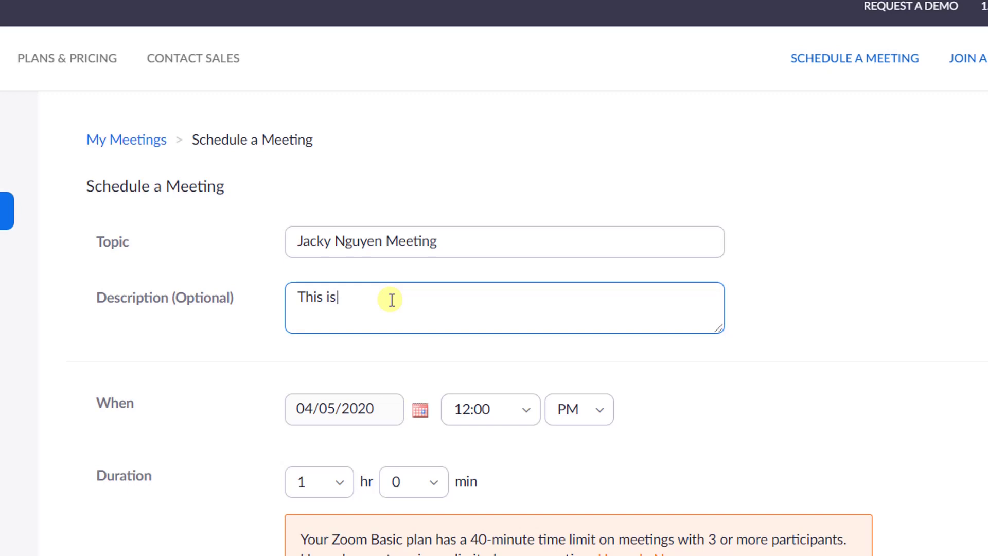
pyautogui.write(' an example metti')
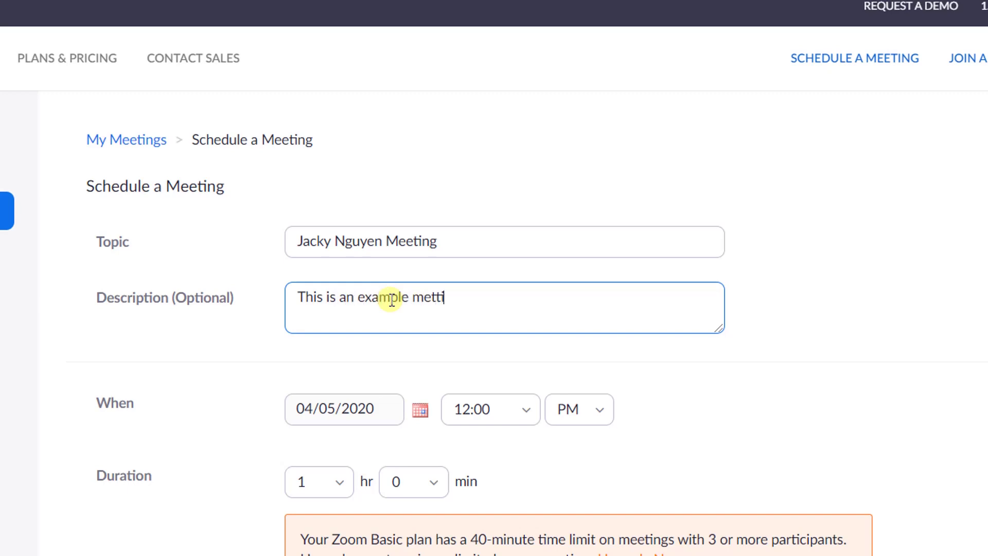
pyautogui.write('ng')
pyautogui.write('ettin')
pyautogui.write('ing')
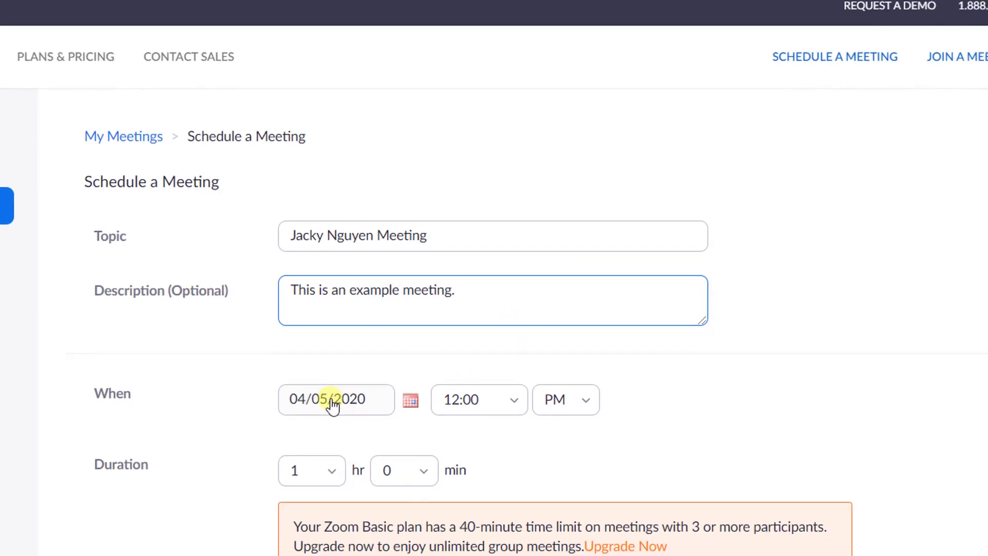
# - Set the meeting date to 04/06/2020
pyautogui.click(410, 400)
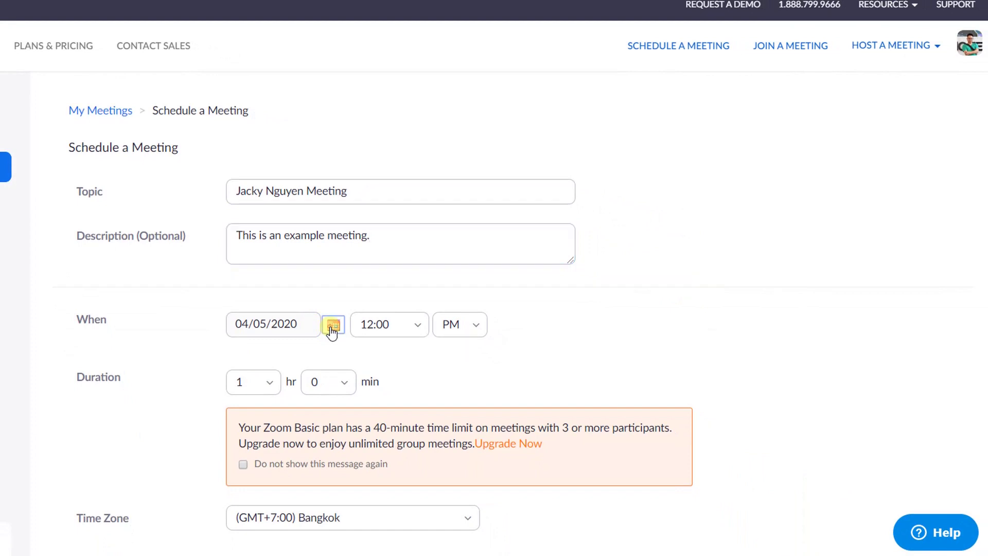
pyautogui.click(333, 328)
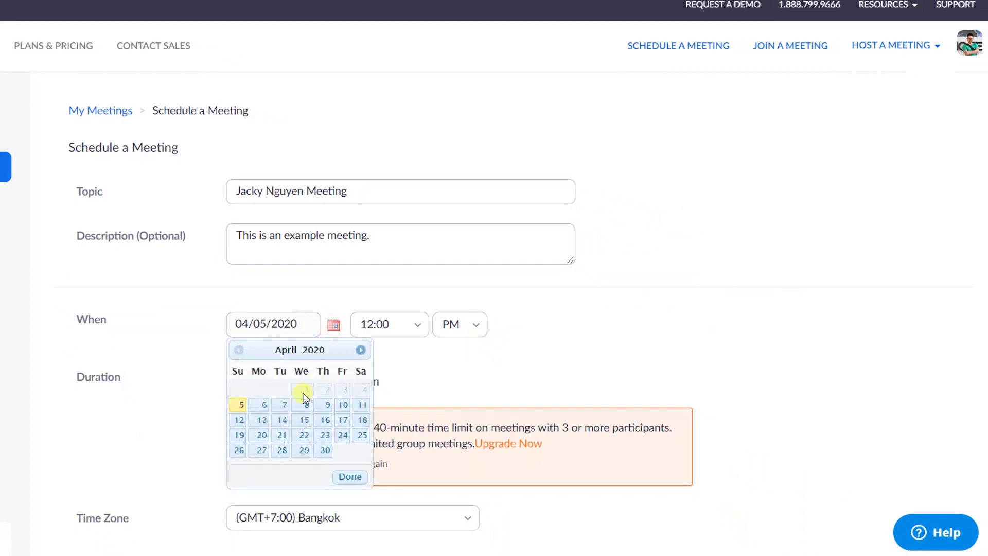
pyautogui.click(263, 407)
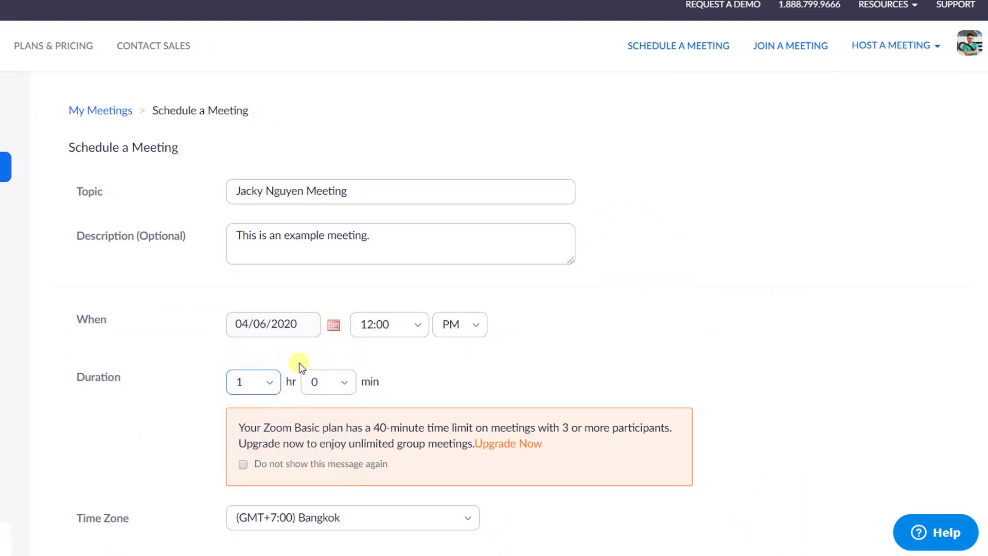
# - Set the meeting's start time to 8:00 AM
pyautogui.click(417, 332)
pyautogui.scroll(-15, 386, 435)
pyautogui.scroll(8, 399, 258)
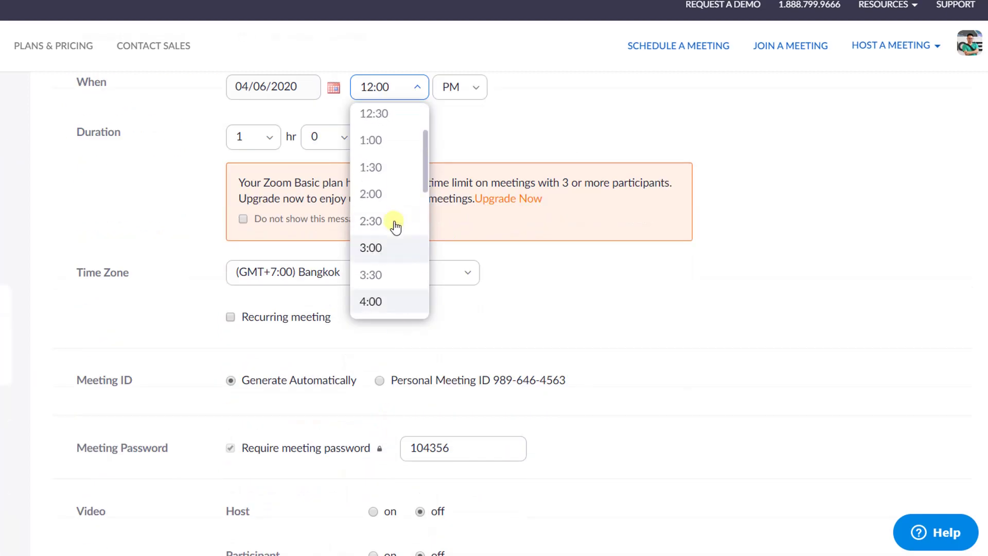
pyautogui.scroll(5, 395, 227)
pyautogui.scroll(-6, 412, 368)
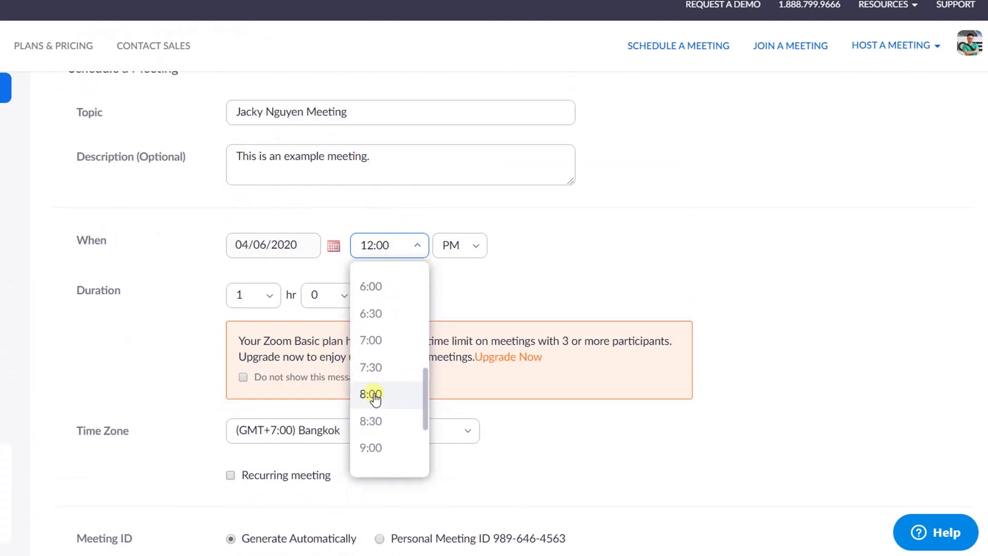
pyautogui.click(372, 394)
pyautogui.click(468, 249)
pyautogui.click(455, 282)
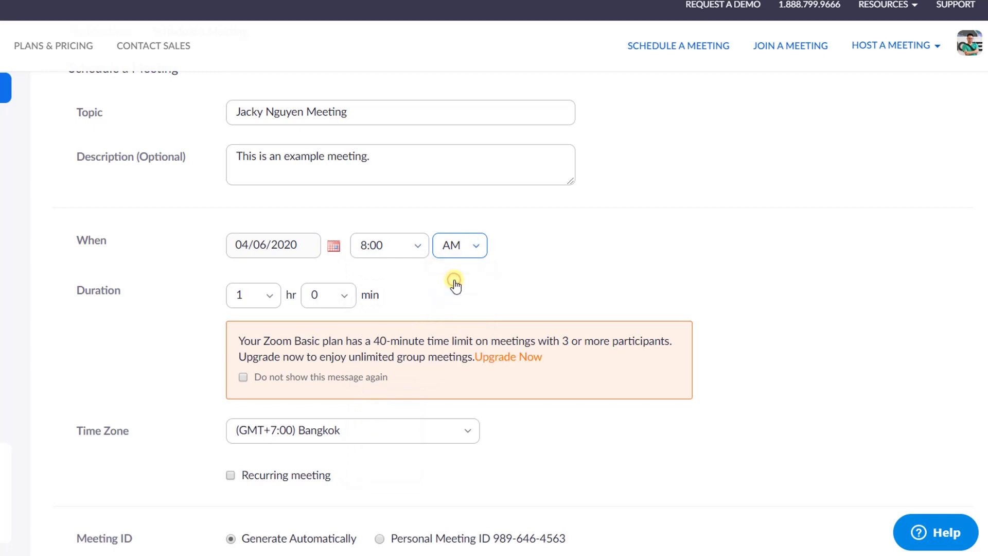
# - Set the meeting duration to 0 hours 45 minutes and highlight the Basic plan's time limit in the notice
pyautogui.click(272, 294)
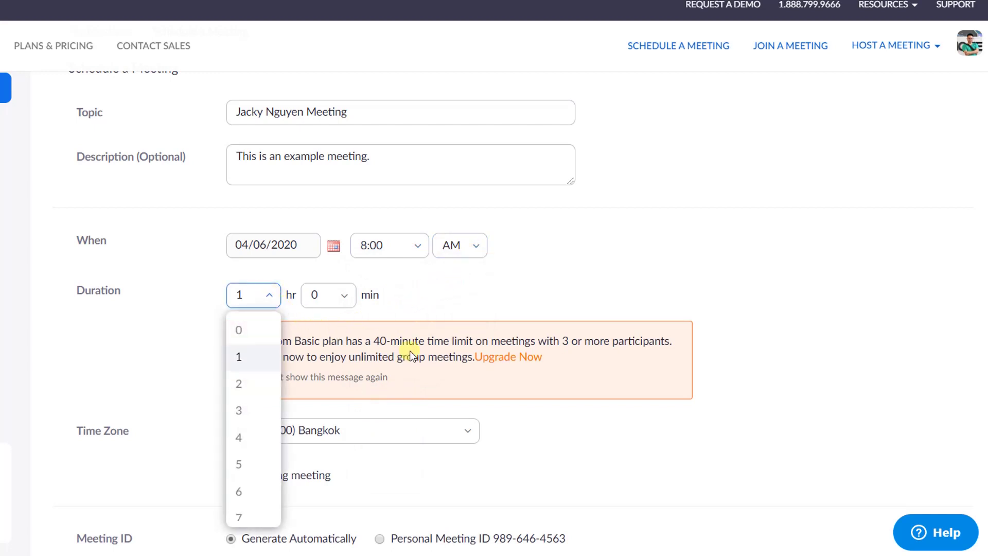
pyautogui.click(359, 341)
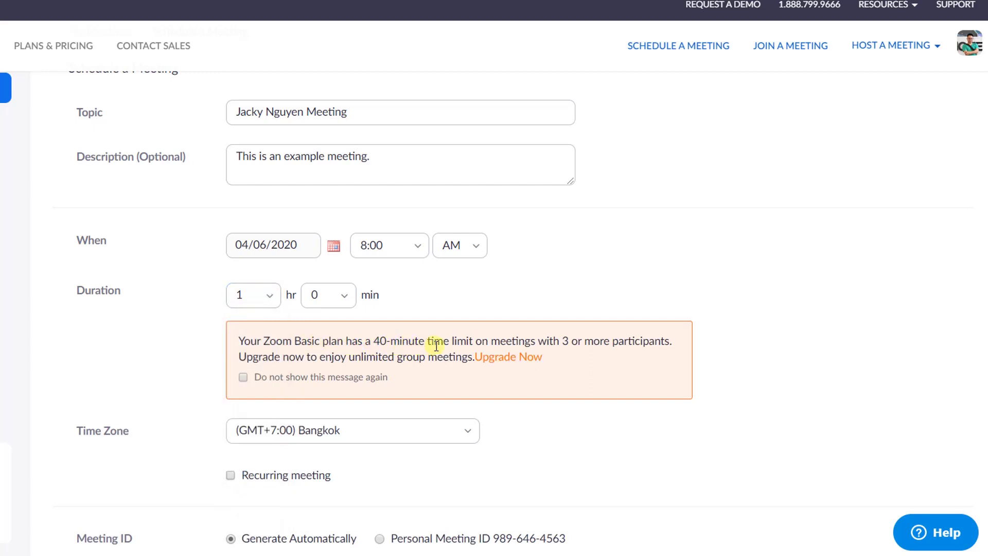
pyautogui.click(270, 297)
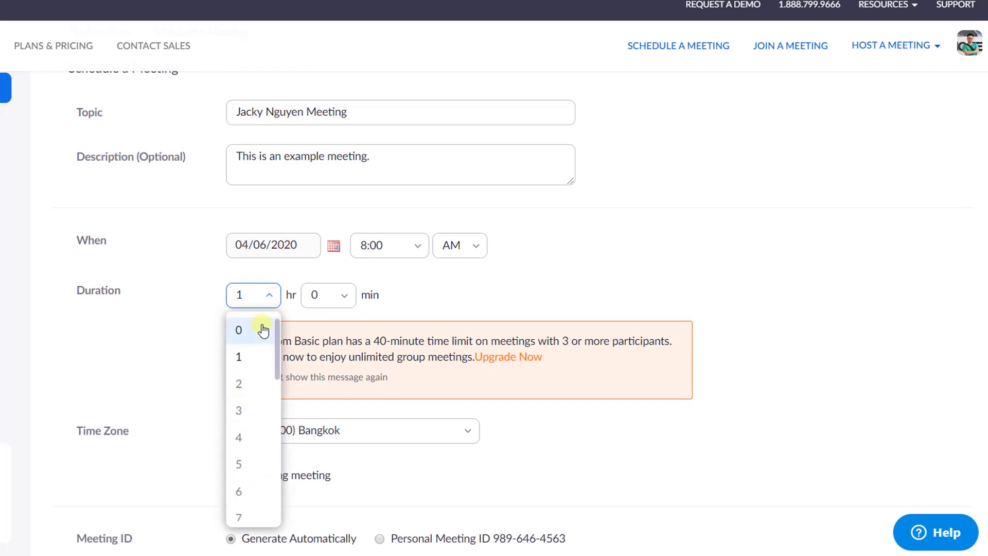
pyautogui.click(264, 330)
pyautogui.click(344, 296)
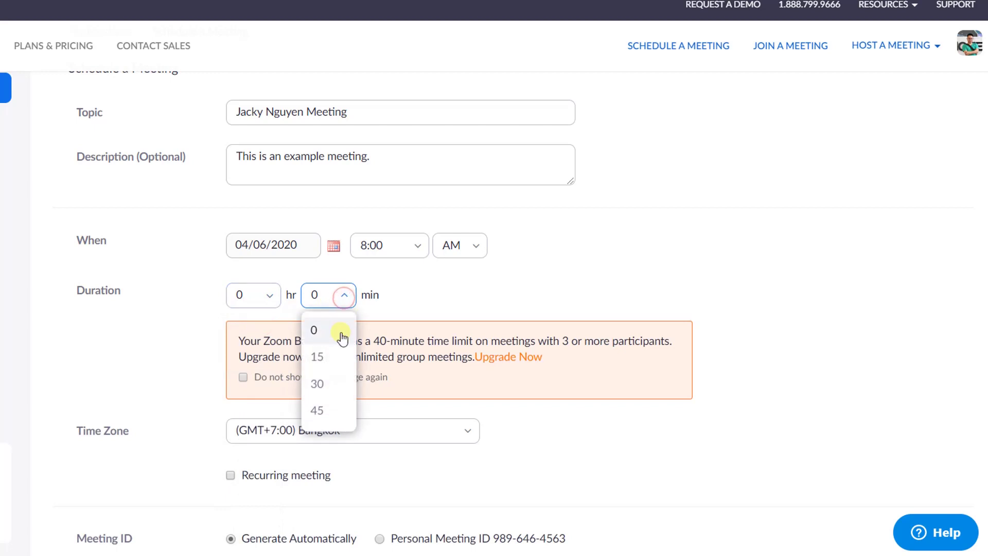
pyautogui.click(326, 412)
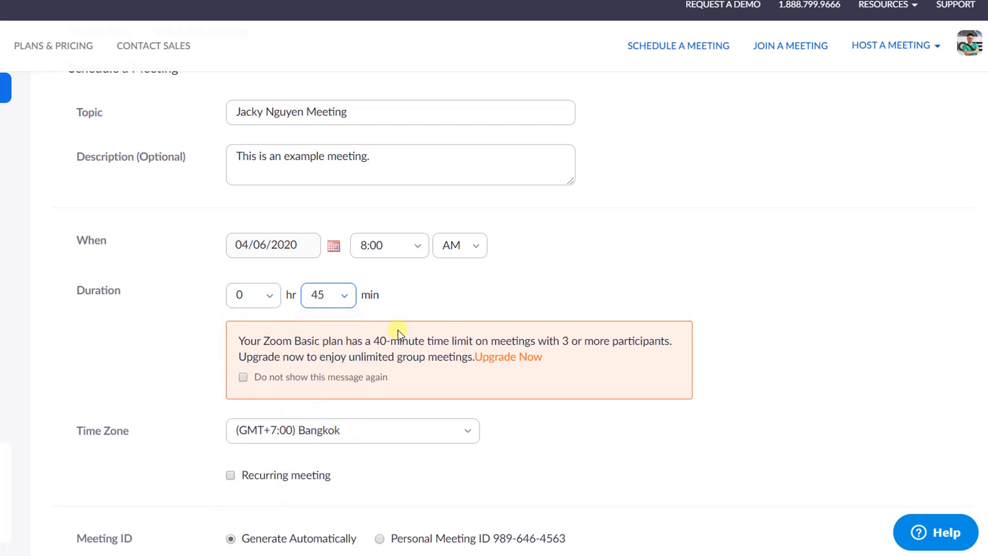
pyautogui.moveTo(374, 340); pyautogui.dragTo(424, 341)
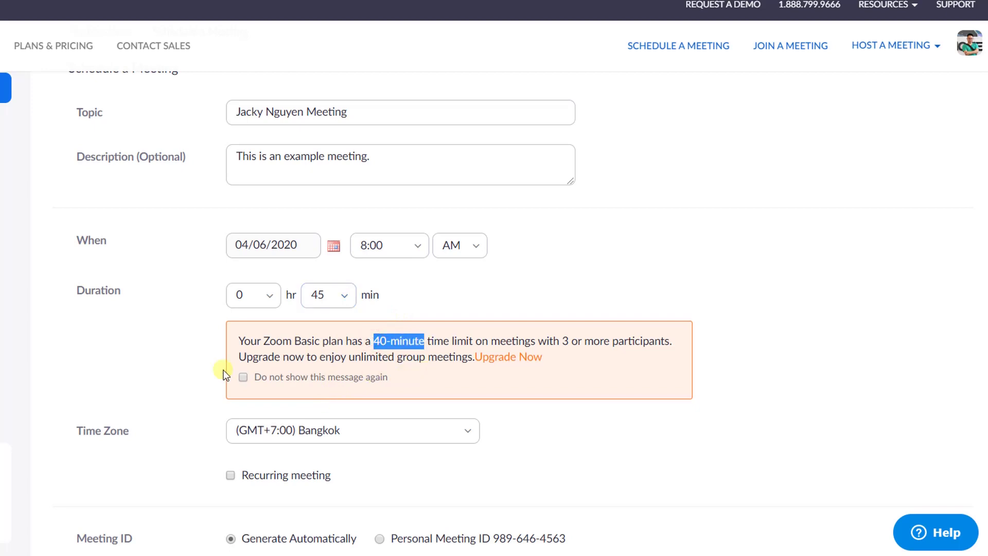
pyautogui.click(205, 352)
# - Look through the time zones available for the meeting
pyautogui.scroll(-3, 393, 353)
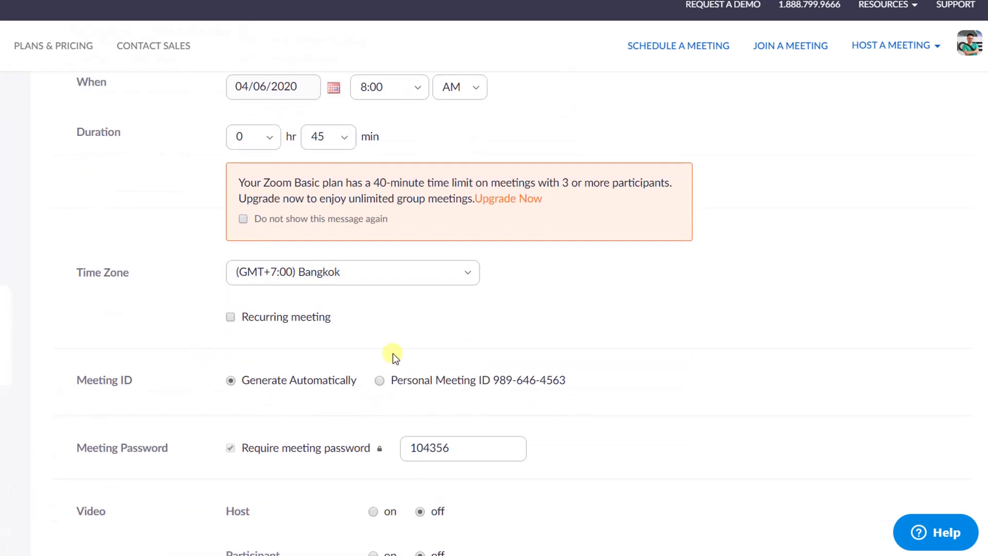
pyautogui.click(470, 274)
pyautogui.scroll(-5, 369, 371)
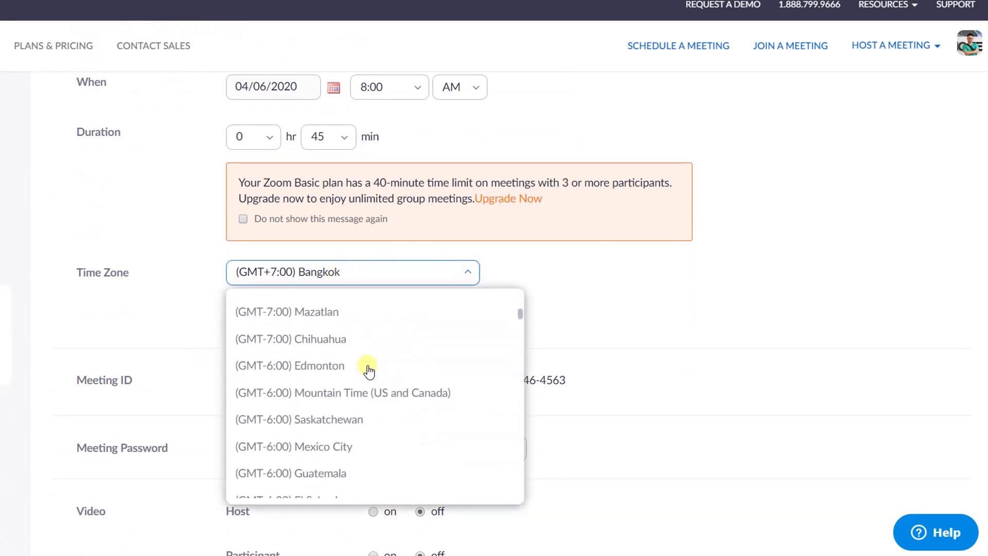
pyautogui.scroll(5, 369, 371)
pyautogui.scroll(-10, 369, 370)
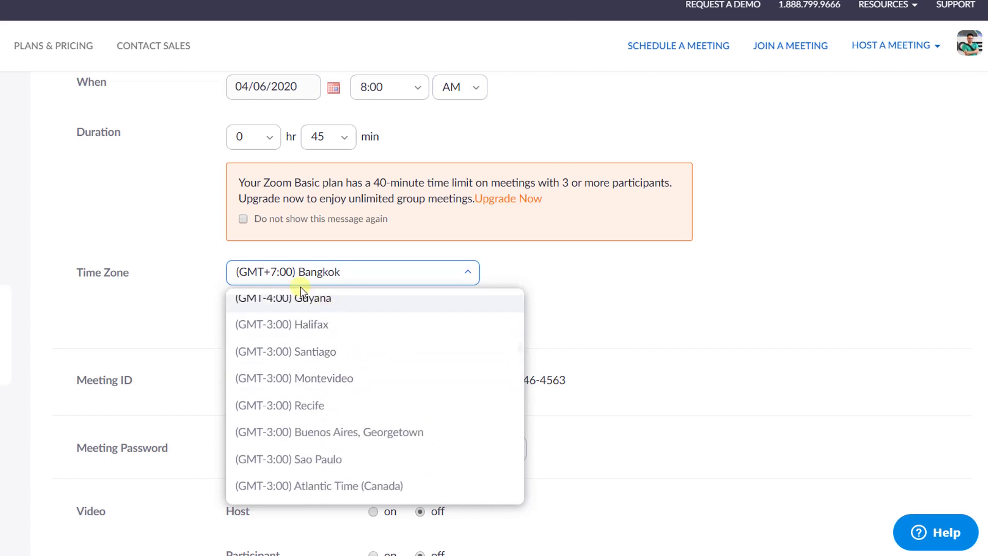
pyautogui.click(203, 256)
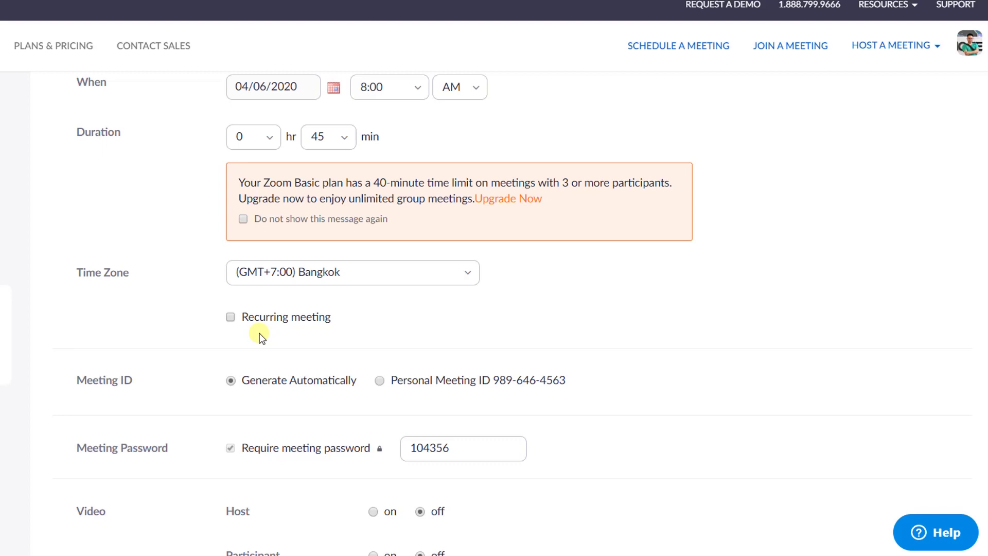
# - Make the meeting recurring with a Weekly recurrence
pyautogui.click(230, 317)
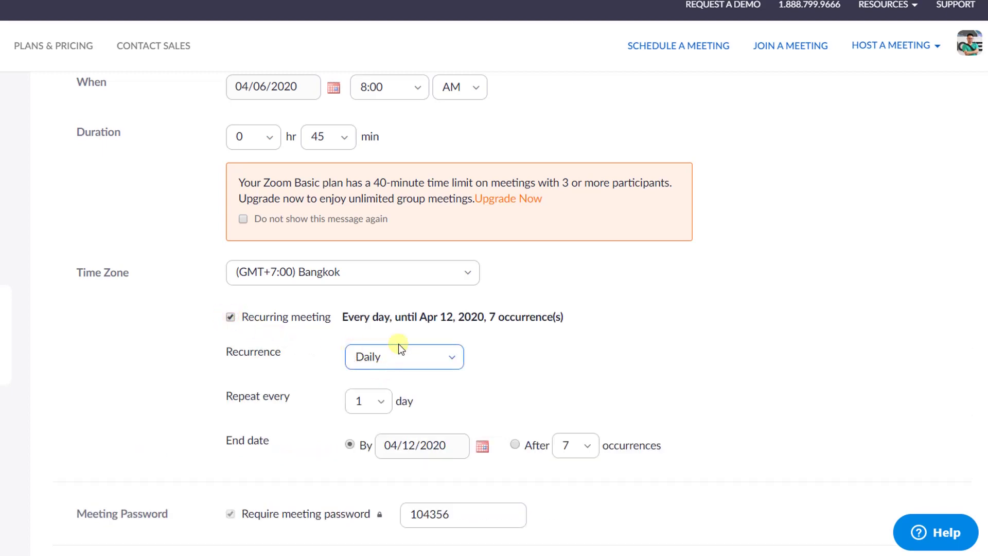
pyautogui.click(452, 360)
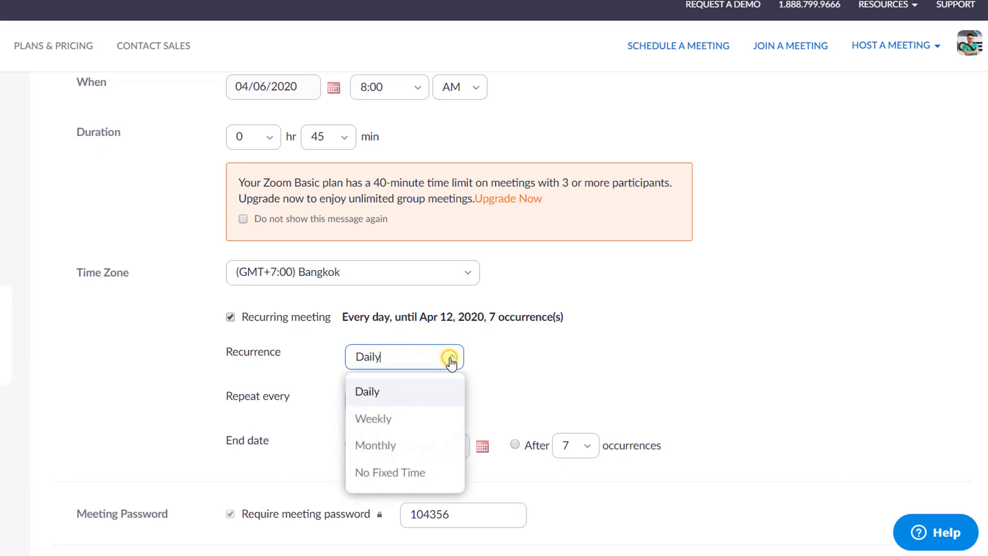
pyautogui.click(380, 420)
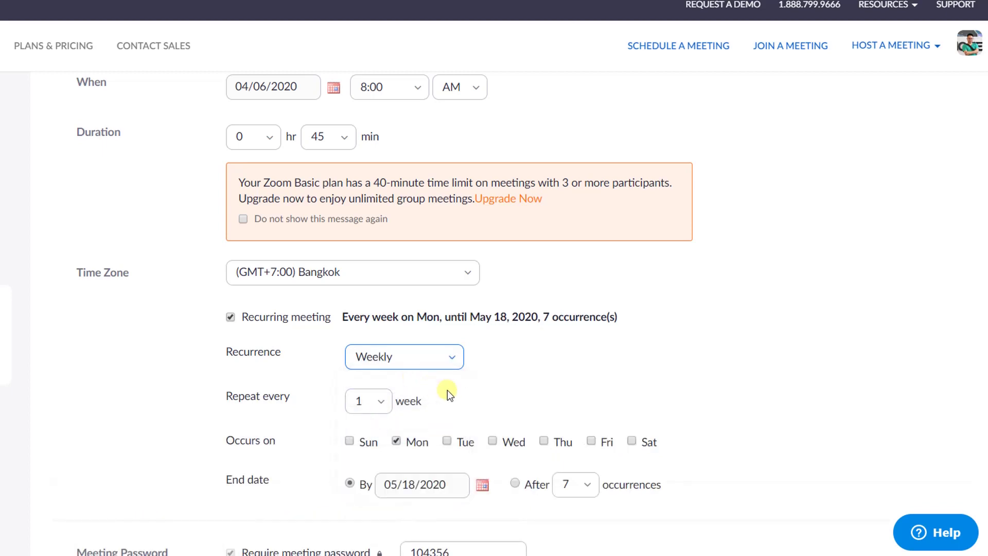
# - Check the required meeting password setting and highlight the value in its field
pyautogui.scroll(-2, 447, 390)
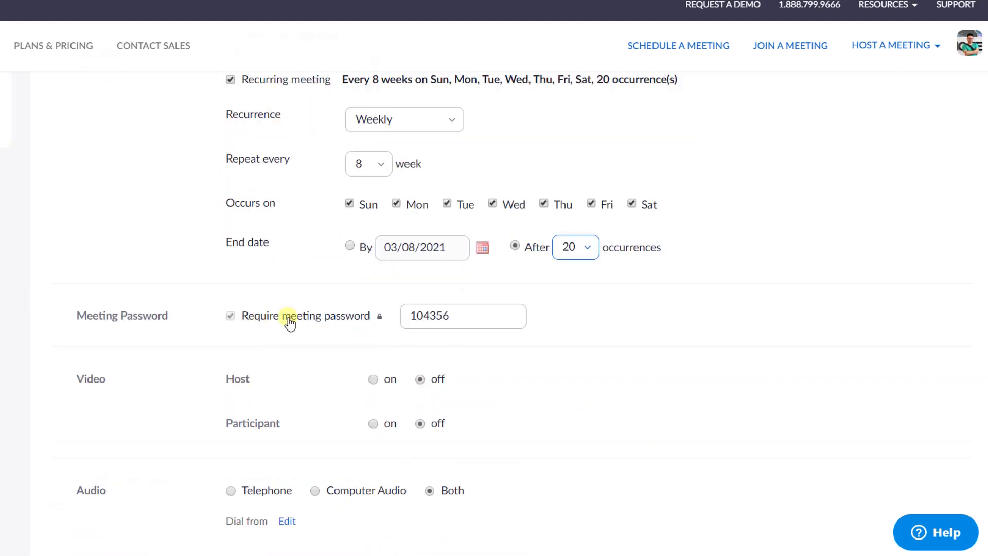
pyautogui.click(459, 314)
pyautogui.moveTo(459, 314); pyautogui.dragTo(415, 317)
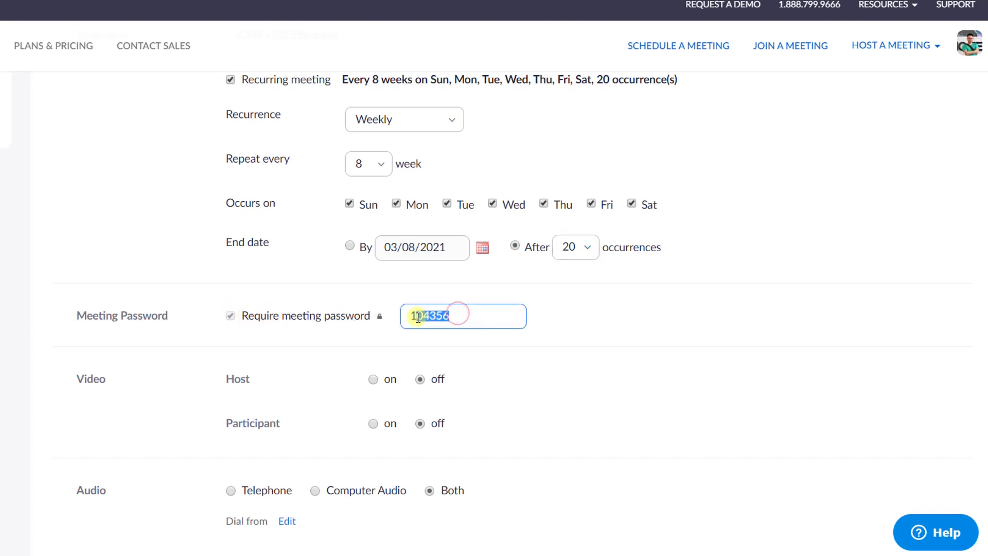
pyautogui.scroll(2, 407, 321)
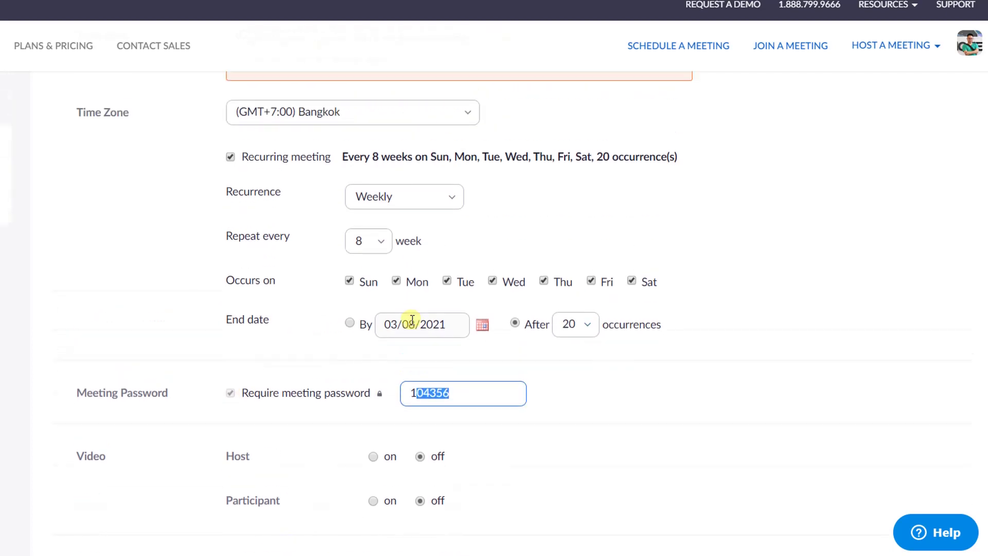
# - Try to turn off the required meeting password and read the explanation on its lock
pyautogui.scroll(-2, 271, 346)
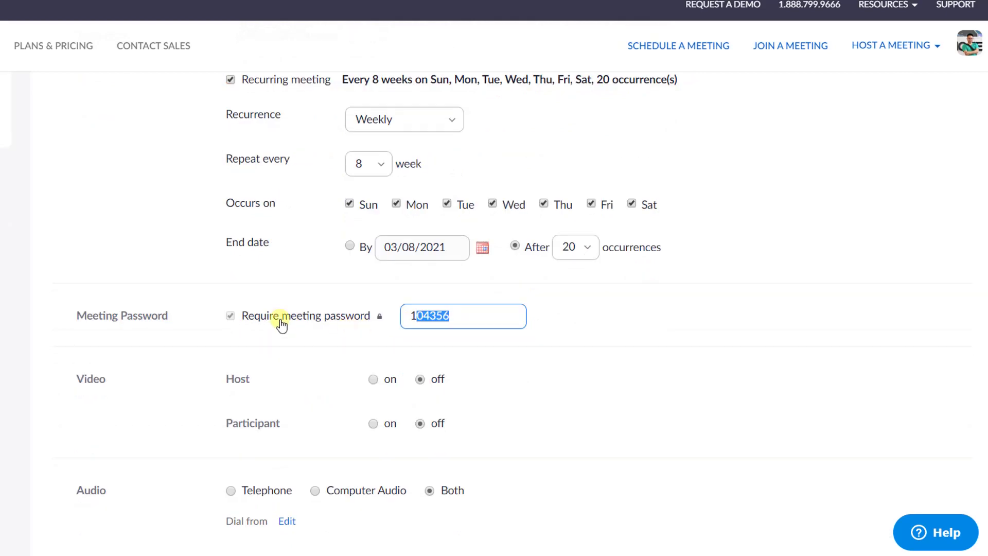
pyautogui.click(264, 320)
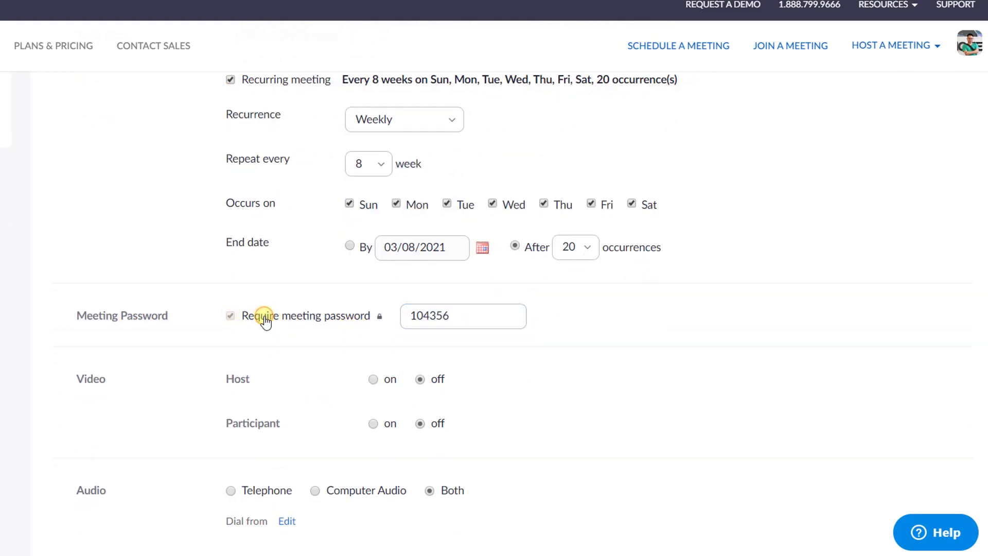
pyautogui.moveTo(378, 319)
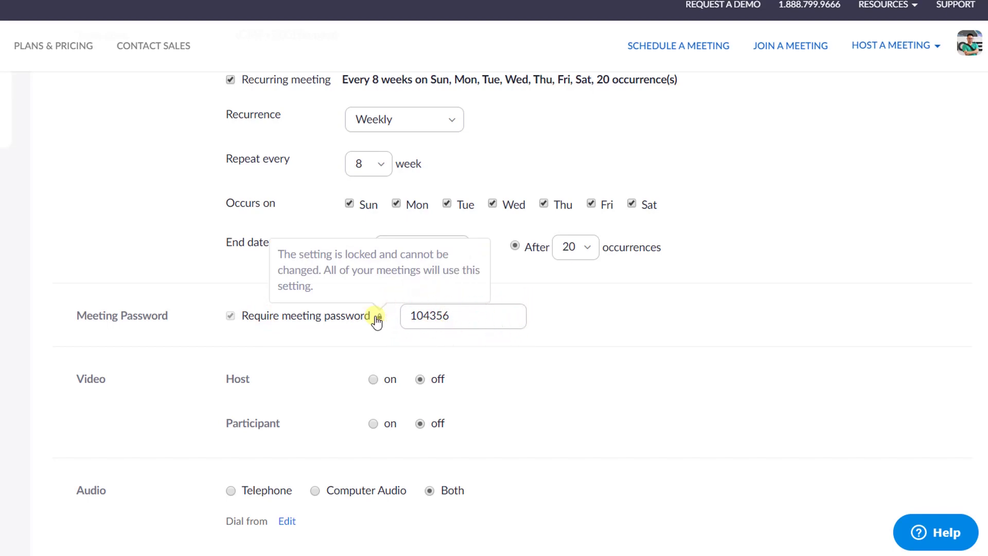
# - Turn video on for both the host and the participants
pyautogui.scroll(-3, 384, 334)
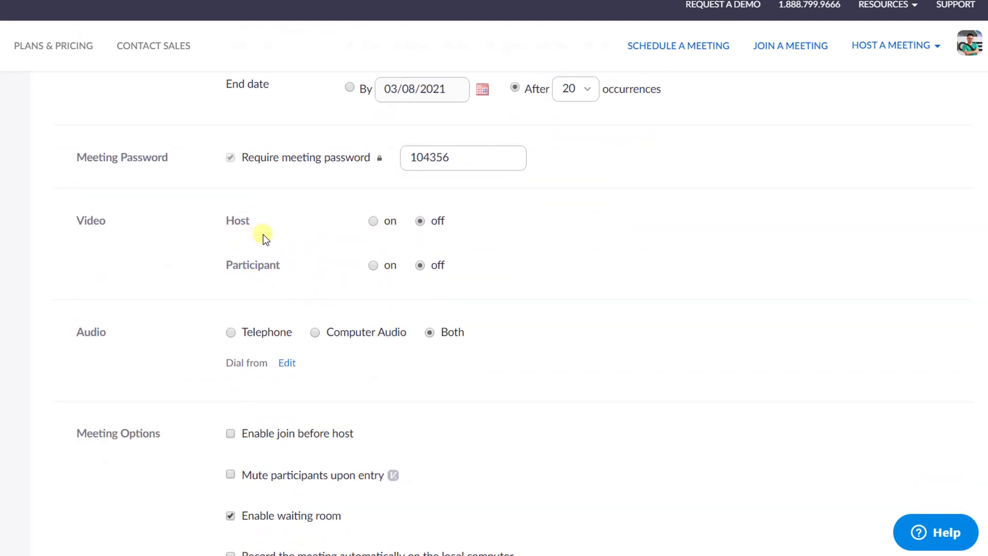
pyautogui.click(373, 221)
pyautogui.click(373, 265)
# - Enable muting participants upon entry and automatic recording on the local computer, and save the meeting
pyautogui.scroll(-3, 370, 277)
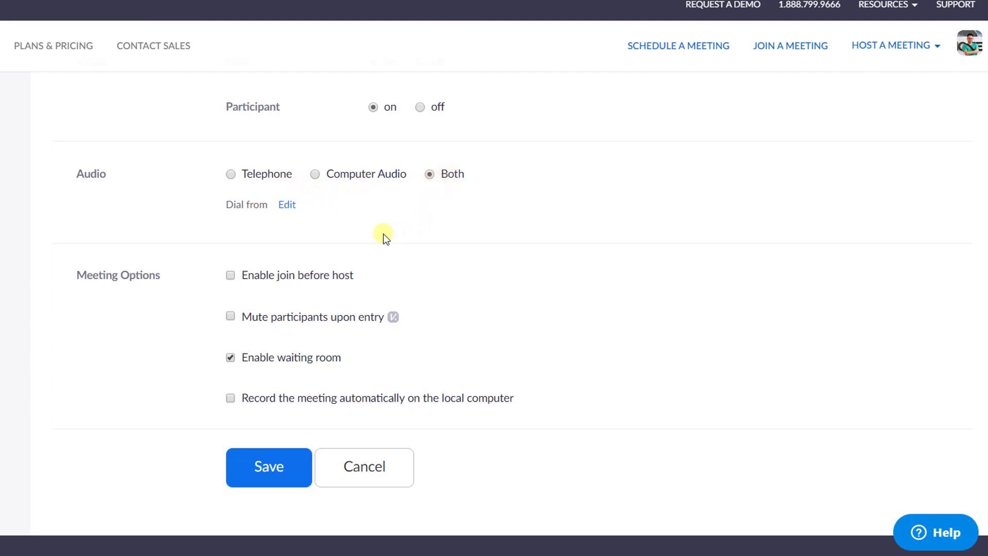
pyautogui.scroll(-2, 375, 238)
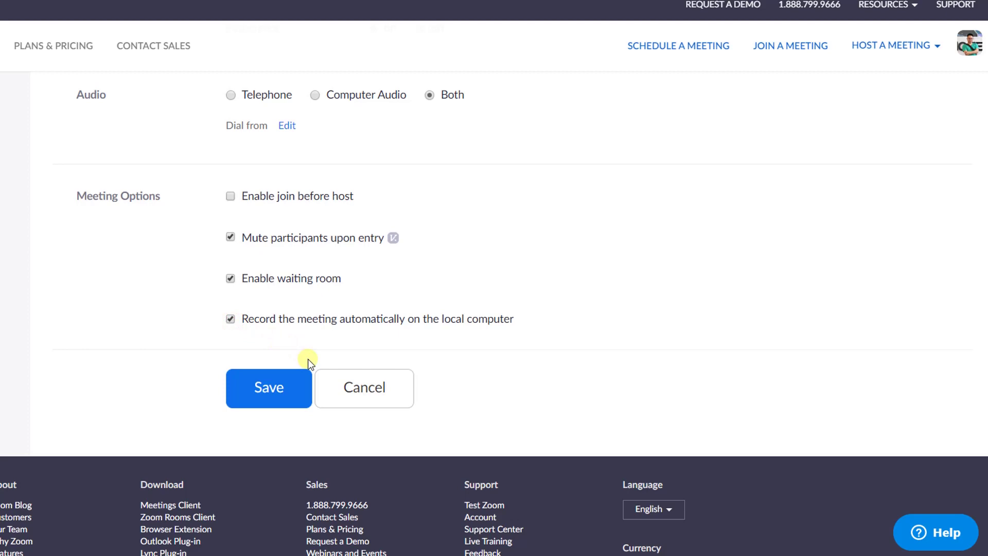
pyautogui.click(268, 388)
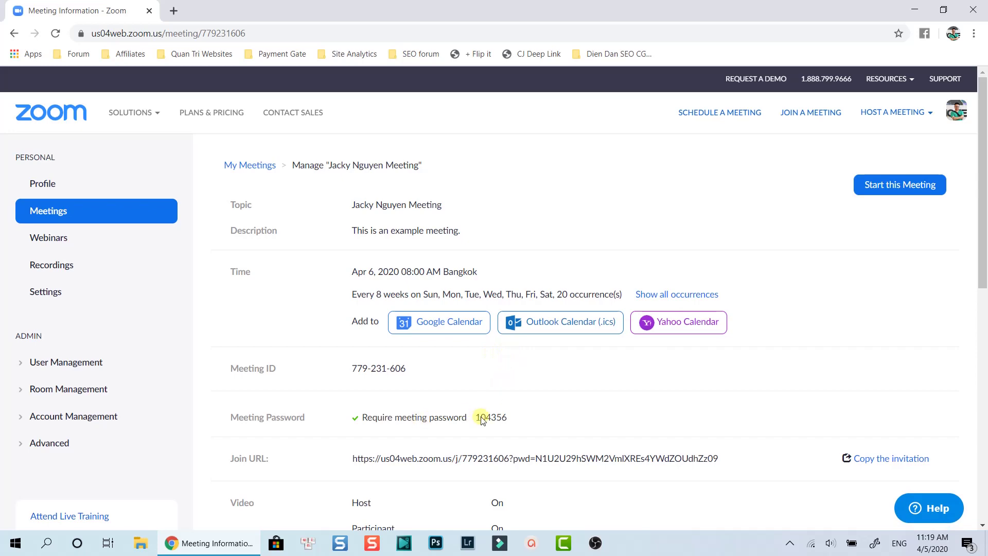
# - Review the saved meeting's details and open its invitation to read through the text
pyautogui.scroll(-1, 491, 417)
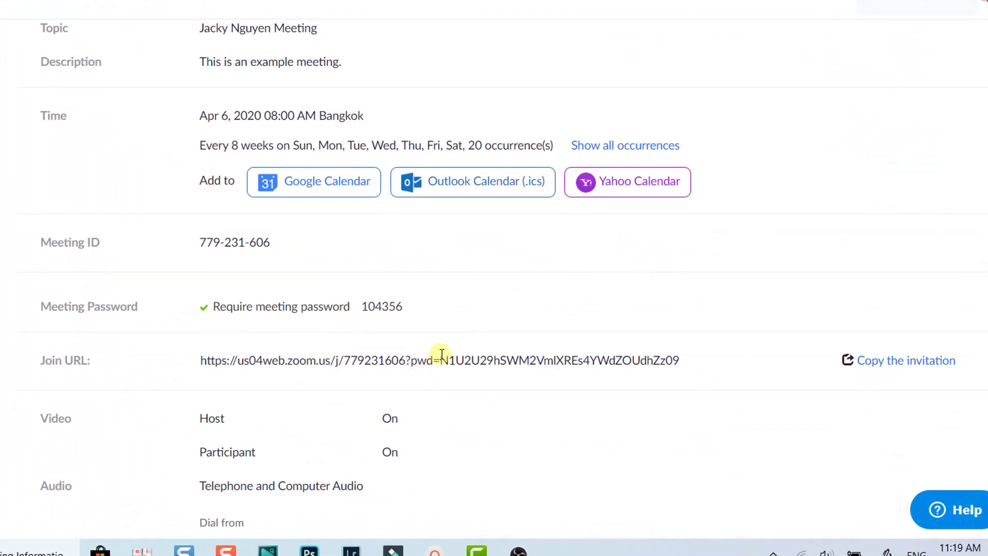
pyautogui.scroll(-2, 441, 354)
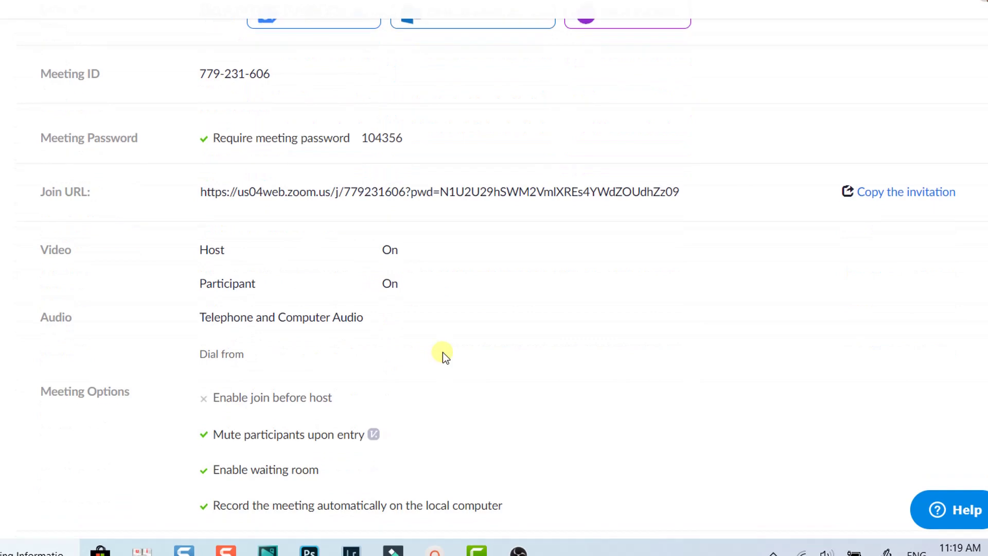
pyautogui.click(890, 195)
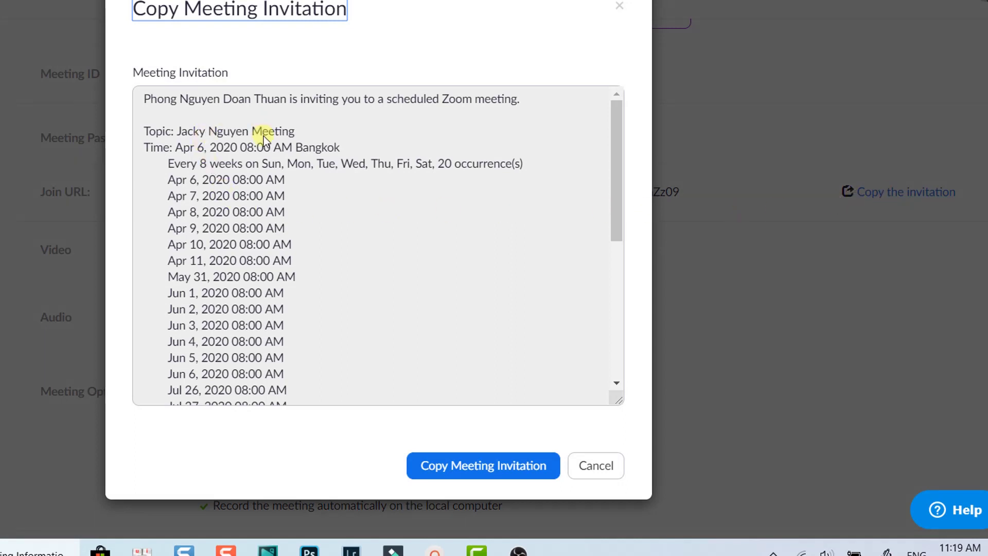
pyautogui.moveTo(617, 146); pyautogui.dragTo(603, 296)
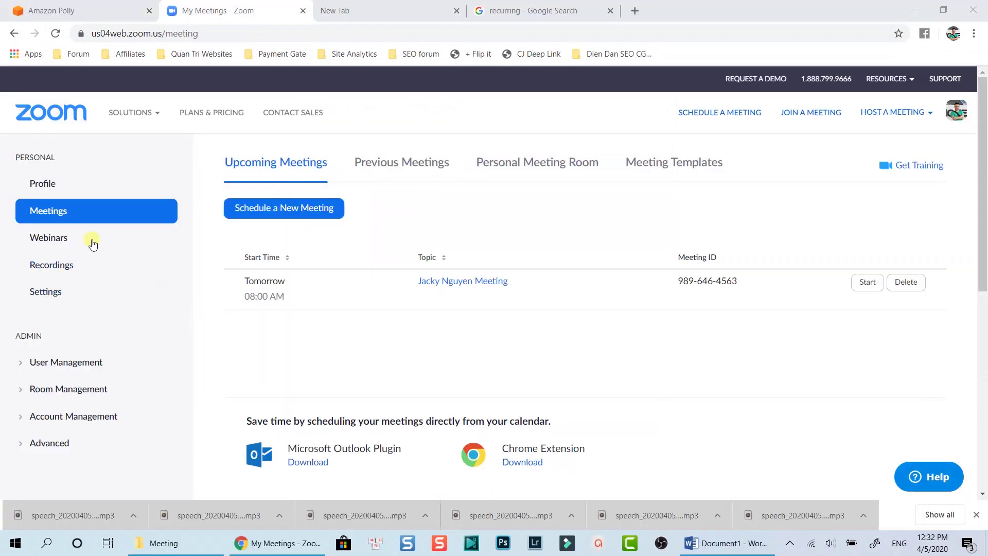
# - Open tomorrow's 08:00 AM meeting from the upcoming meetings and review its details, meeting options and available actions
pyautogui.click(67, 212)
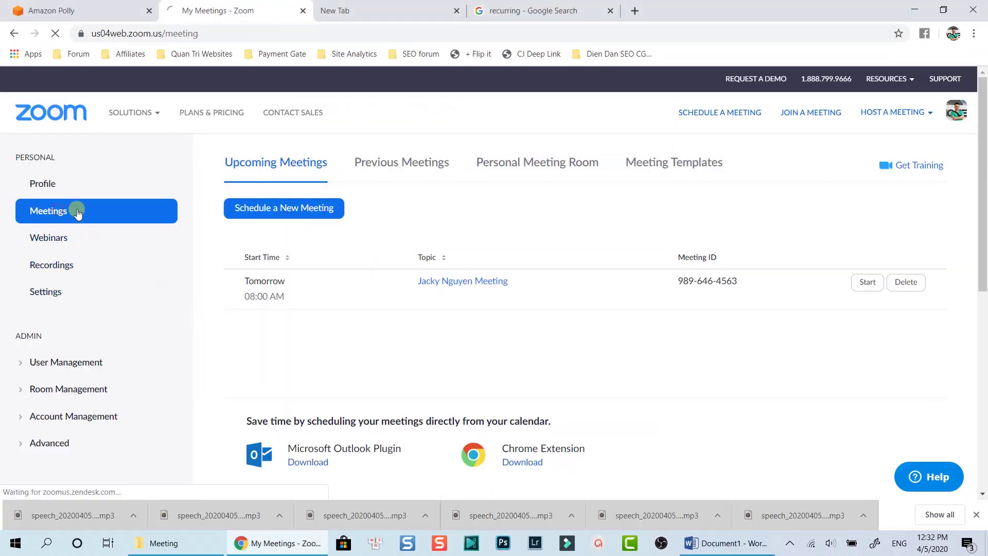
pyautogui.click(67, 216)
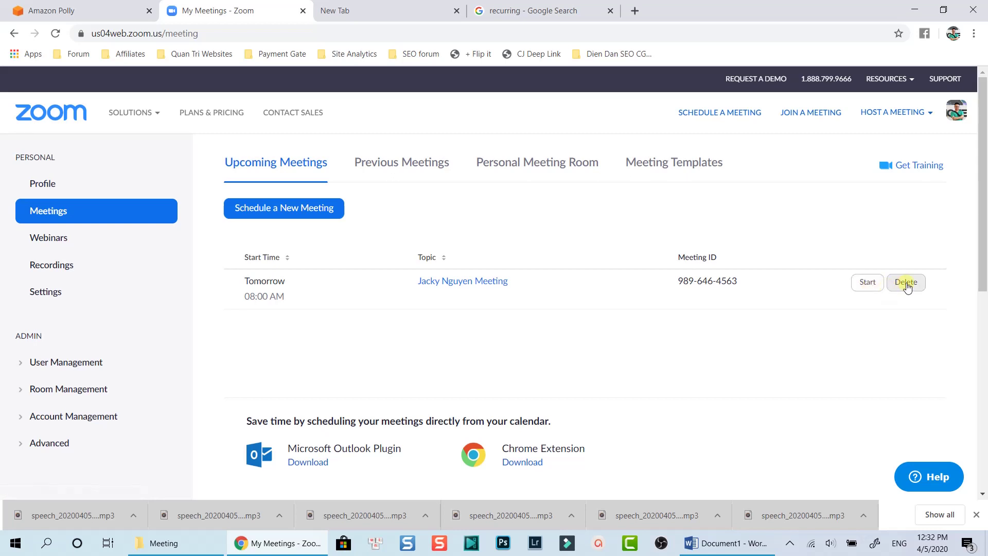
pyautogui.click(436, 282)
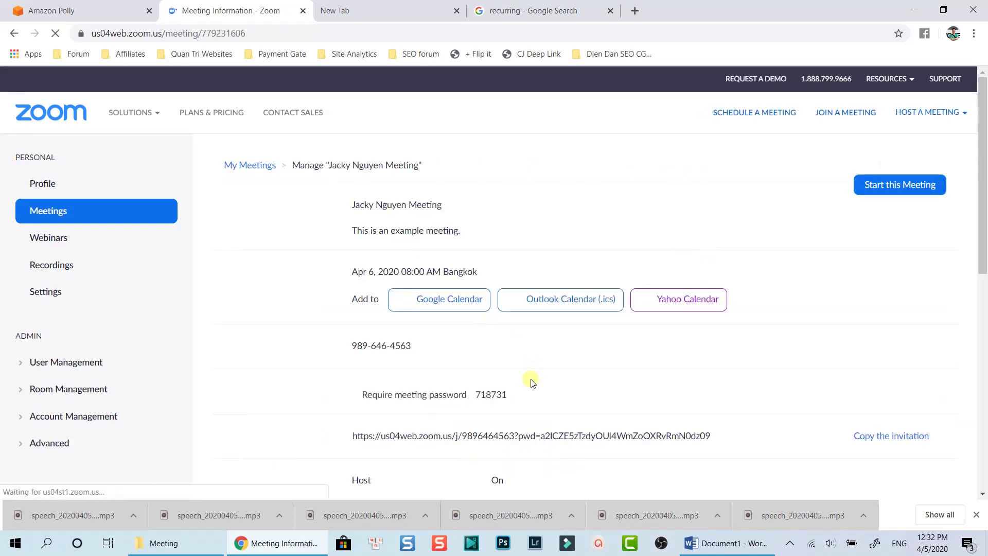
pyautogui.scroll(-5, 402, 269)
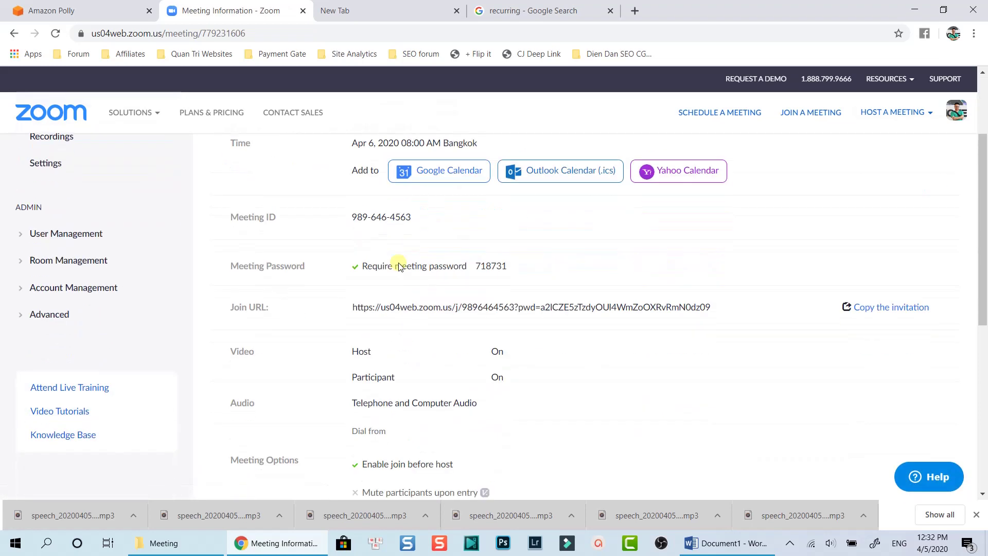
pyautogui.scroll(-2, 403, 270)
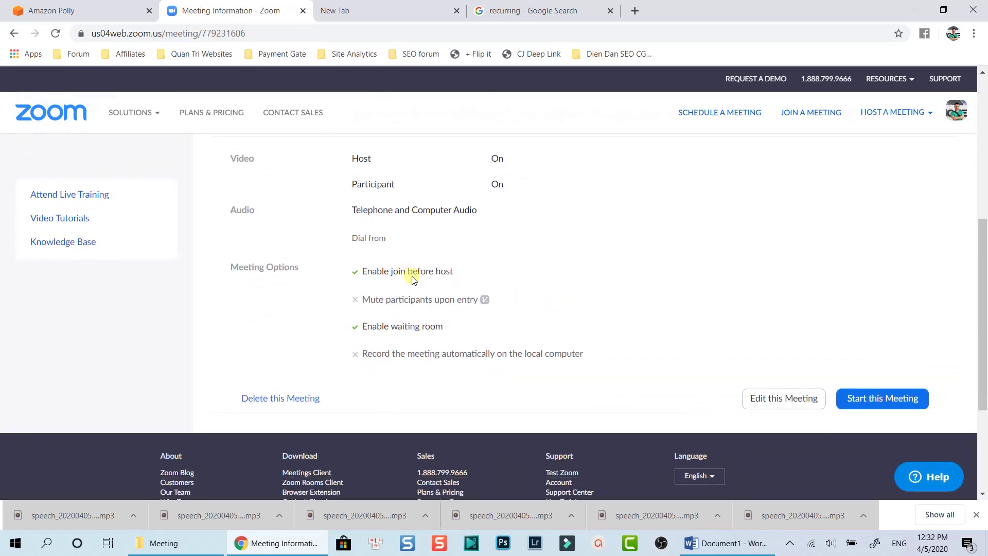
pyautogui.scroll(2, 422, 320)
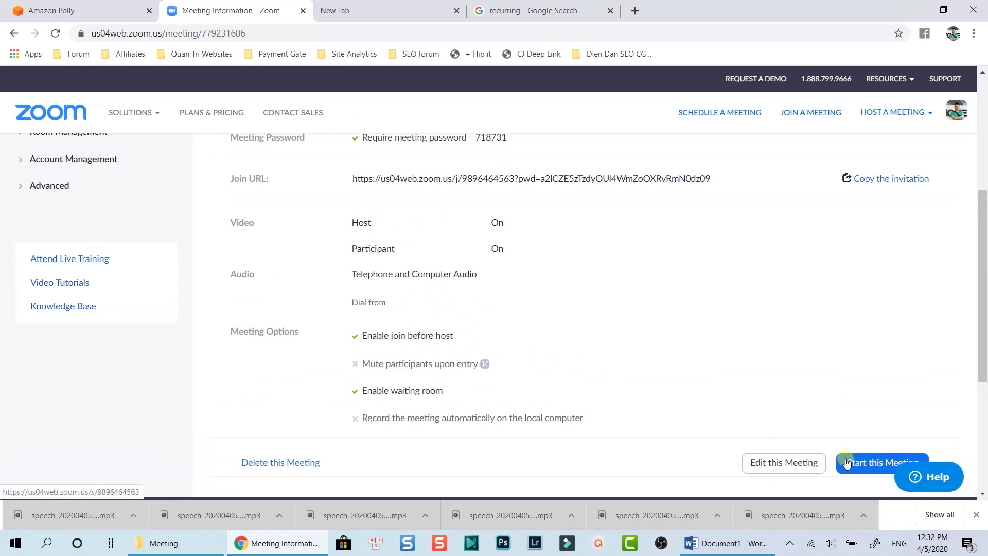
pyautogui.scroll(1, 703, 441)
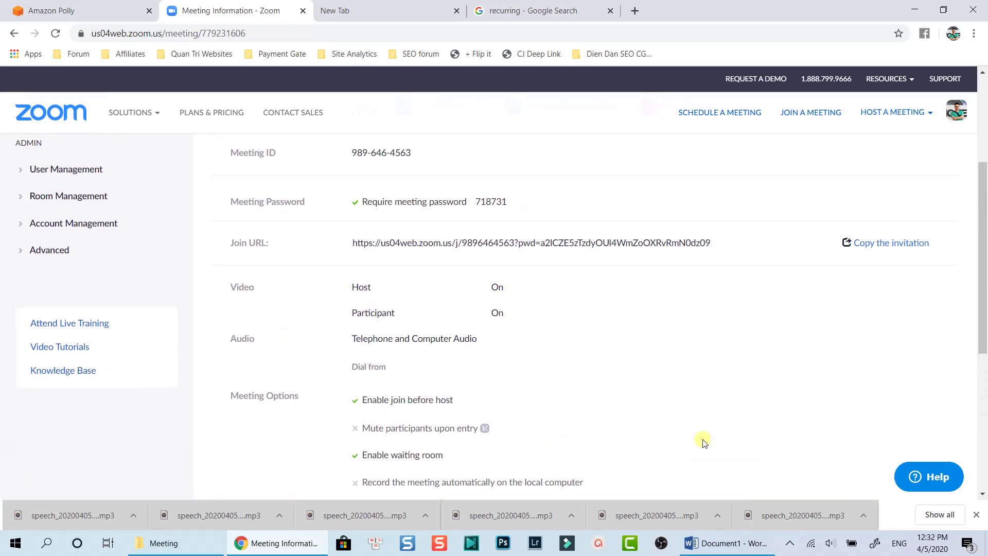
pyautogui.scroll(-3, 703, 442)
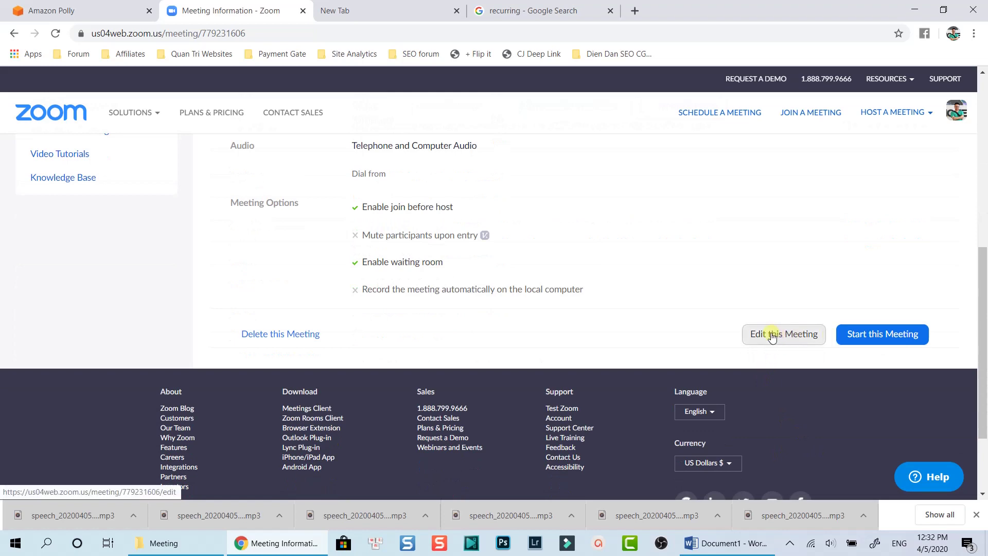
# - Select the meeting's complete join URL and copy it
pyautogui.scroll(4, 645, 333)
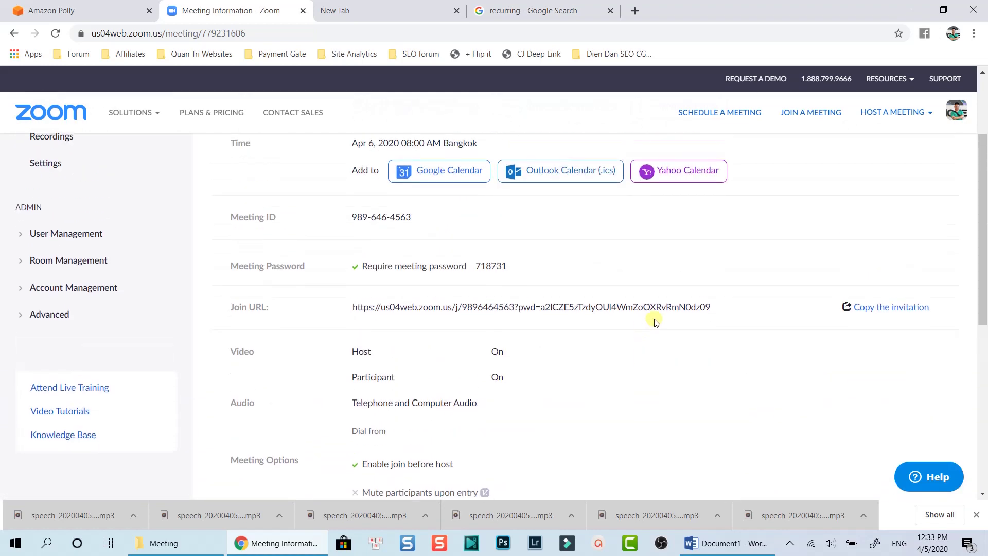
pyautogui.keyDown('shift'); pyautogui.click(609, 311); pyautogui.keyUp('shift')
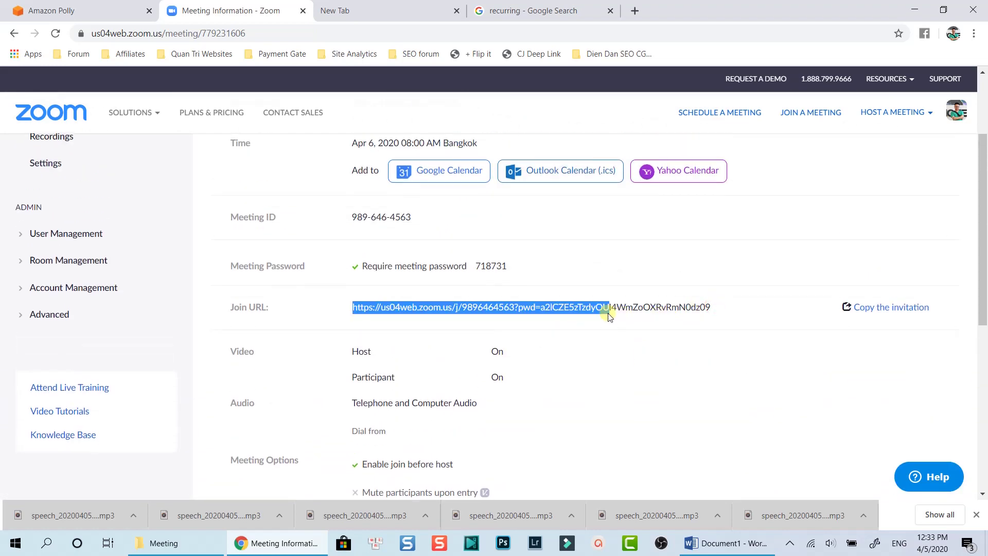
pyautogui.click(395, 306)
pyautogui.moveTo(355, 306); pyautogui.dragTo(575, 307)
pyautogui.click(739, 308)
pyautogui.tripleClick(711, 307)
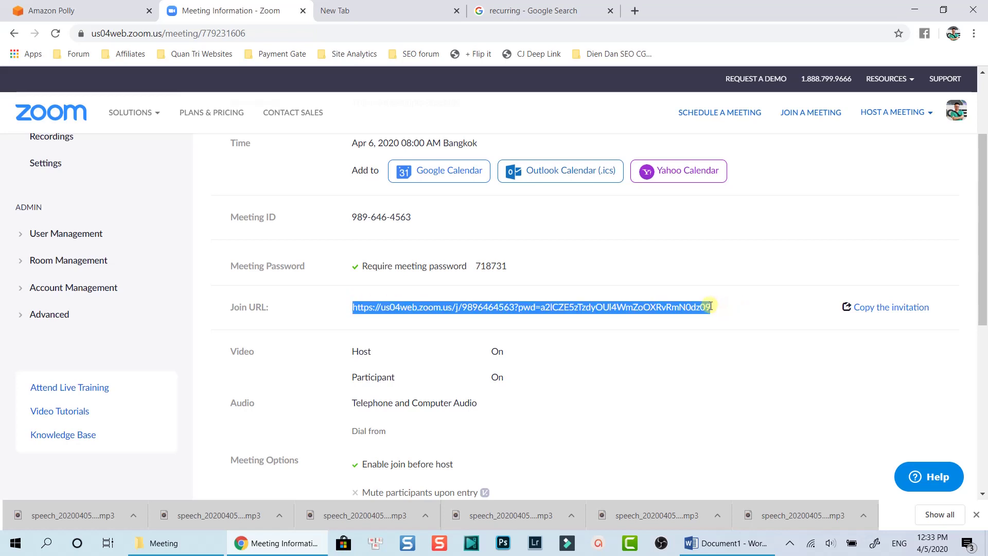
pyautogui.rightClick(709, 307)
pyautogui.click(706, 316)
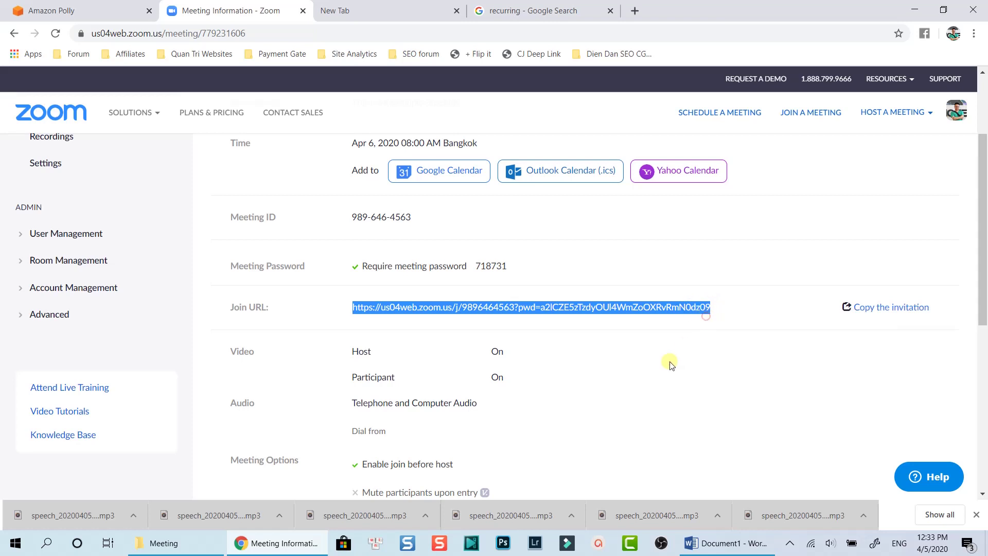